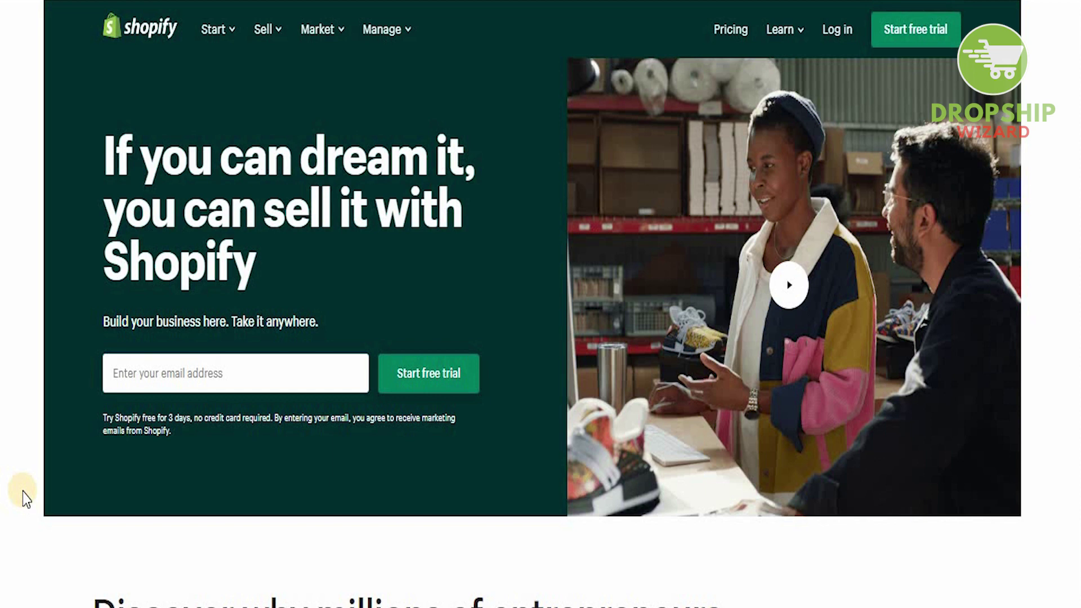
Look through the Shopify homepage sections on store building, themes, apps, customer channels and business management
{"action": "scroll", "coordinate": [25, 498], "scroll_direction": "down", "scroll_amount": 4}
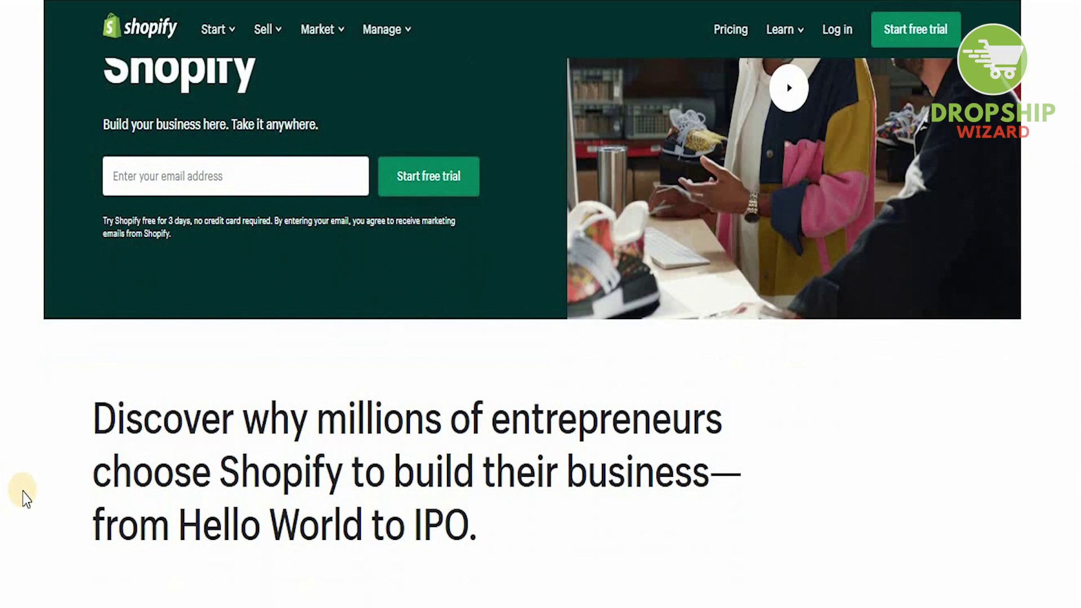
{"action": "scroll", "coordinate": [26, 499], "scroll_direction": "down", "scroll_amount": 5}
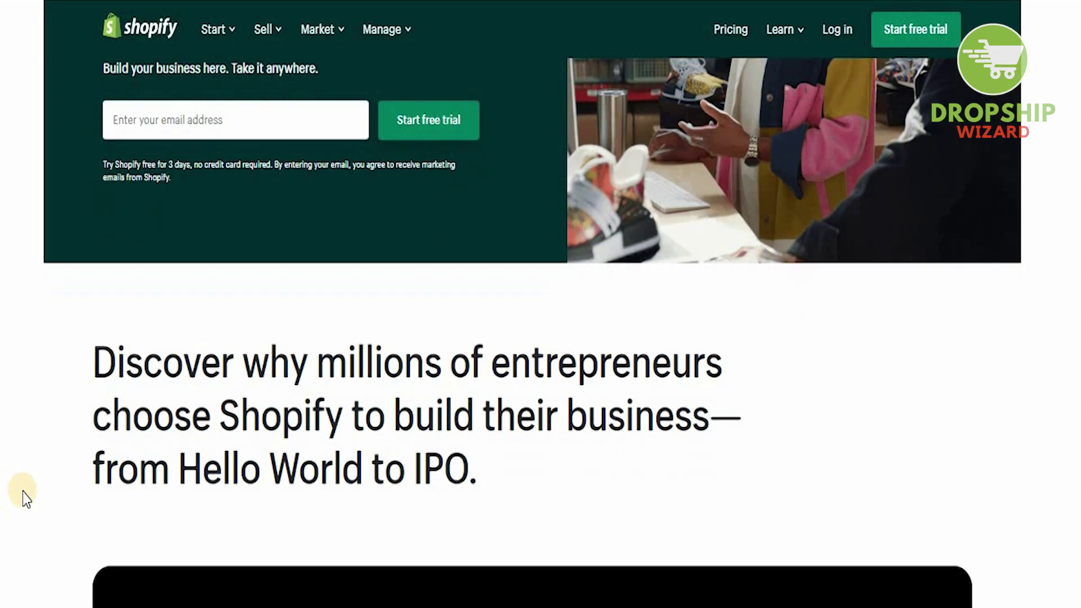
{"action": "scroll", "coordinate": [26, 498], "scroll_direction": "down", "scroll_amount": 7}
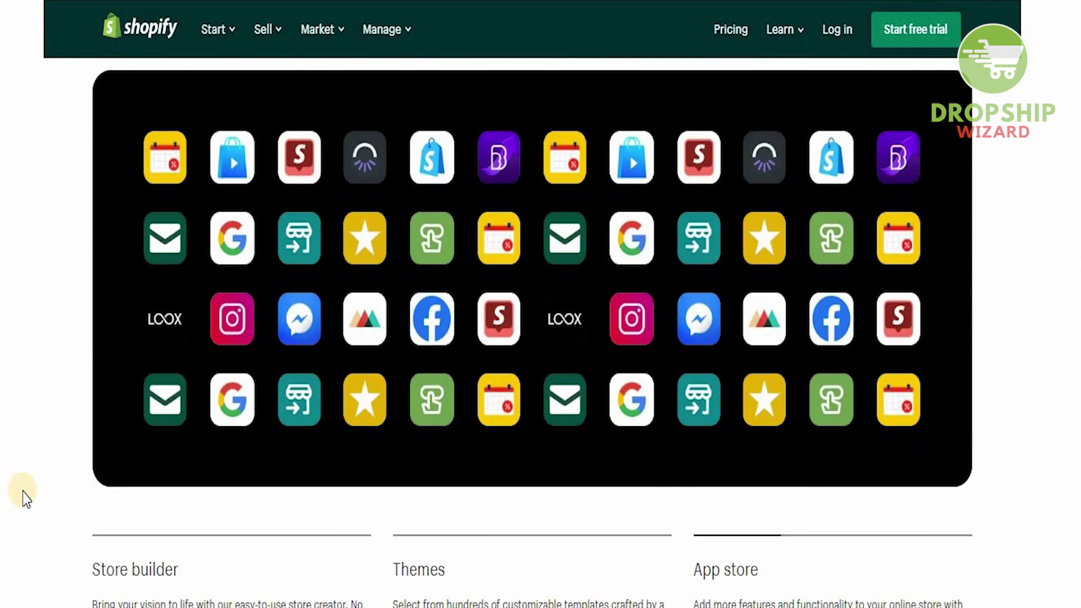
{"action": "scroll", "coordinate": [25, 498], "scroll_direction": "down", "scroll_amount": 1}
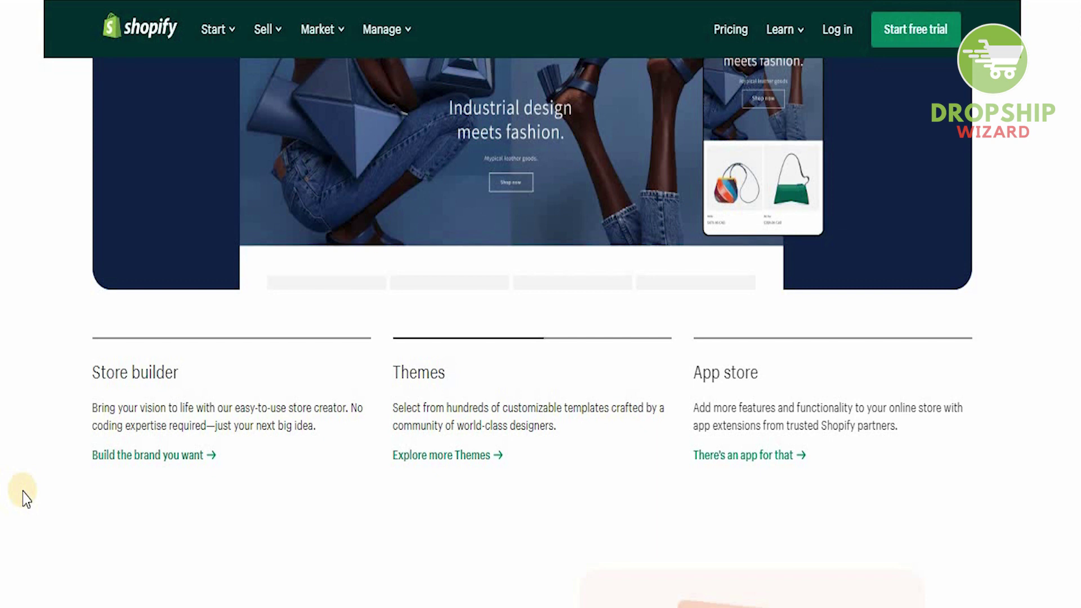
{"action": "scroll", "coordinate": [25, 498], "scroll_direction": "down", "scroll_amount": 7}
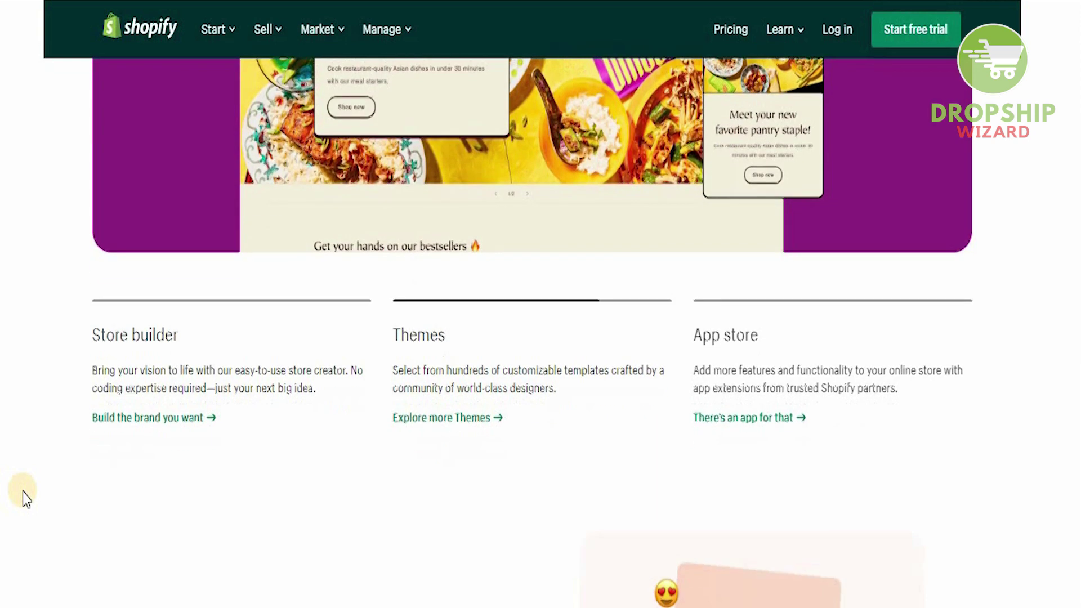
{"action": "scroll", "coordinate": [25, 498], "scroll_direction": "down", "scroll_amount": 1}
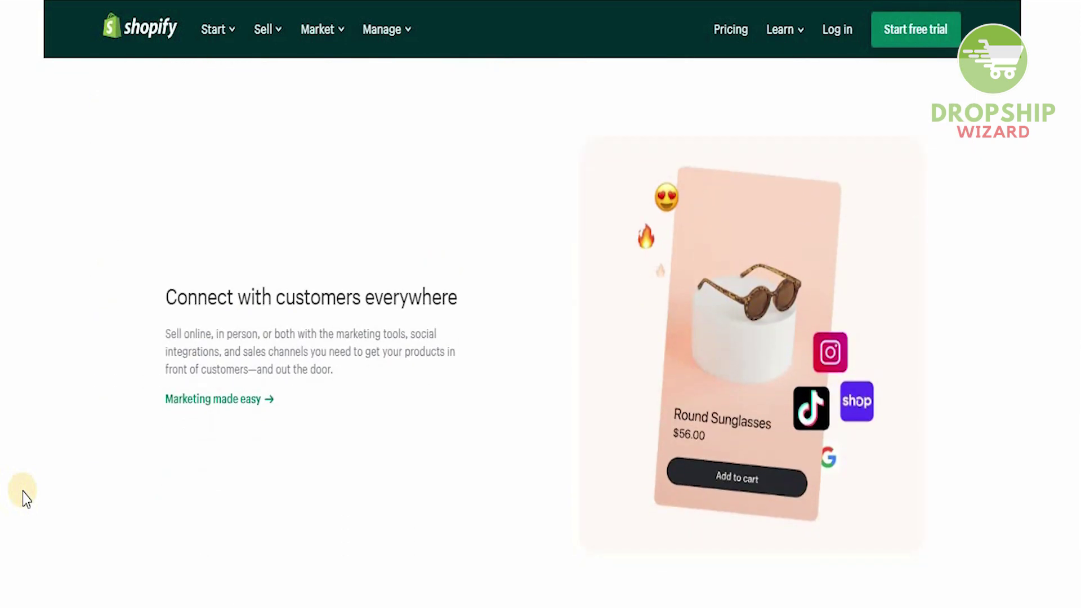
{"action": "scroll", "coordinate": [26, 498], "scroll_direction": "down", "scroll_amount": 2}
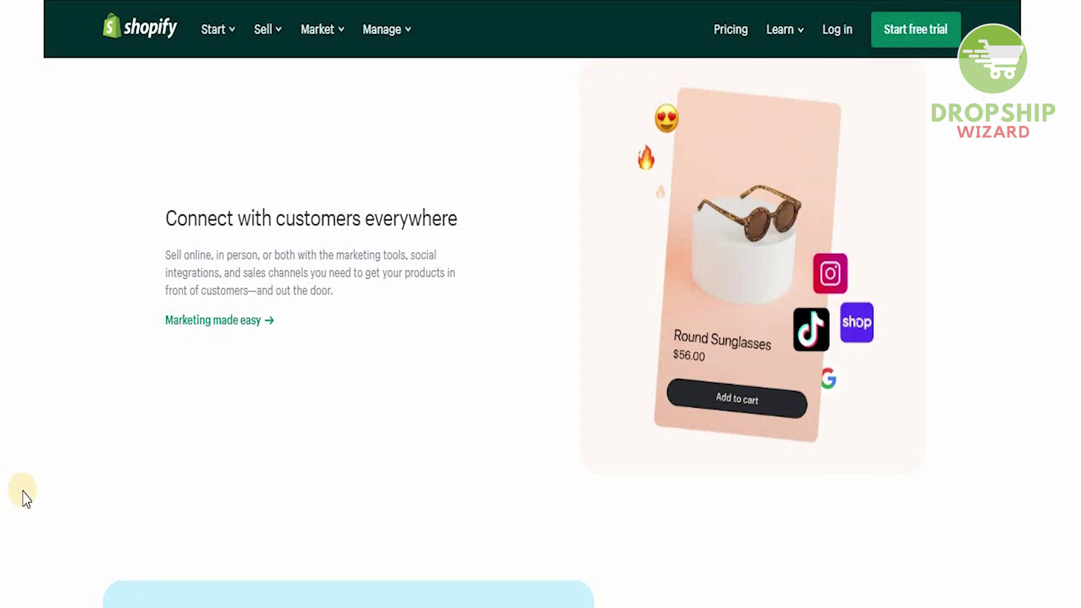
{"action": "scroll", "coordinate": [26, 499], "scroll_direction": "down", "scroll_amount": 1}
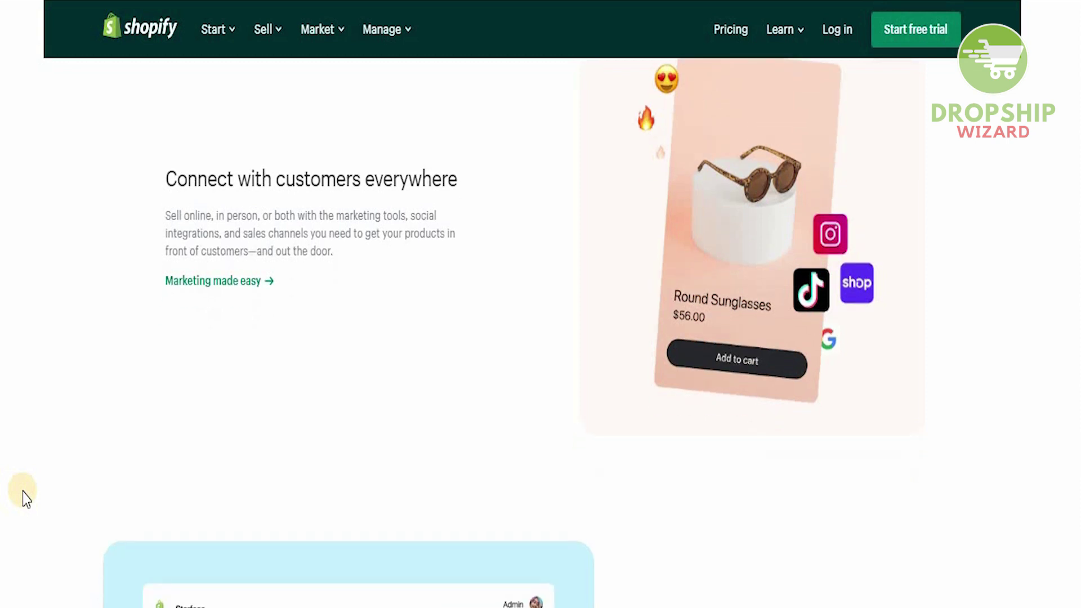
{"action": "scroll", "coordinate": [26, 499], "scroll_direction": "down", "scroll_amount": 3}
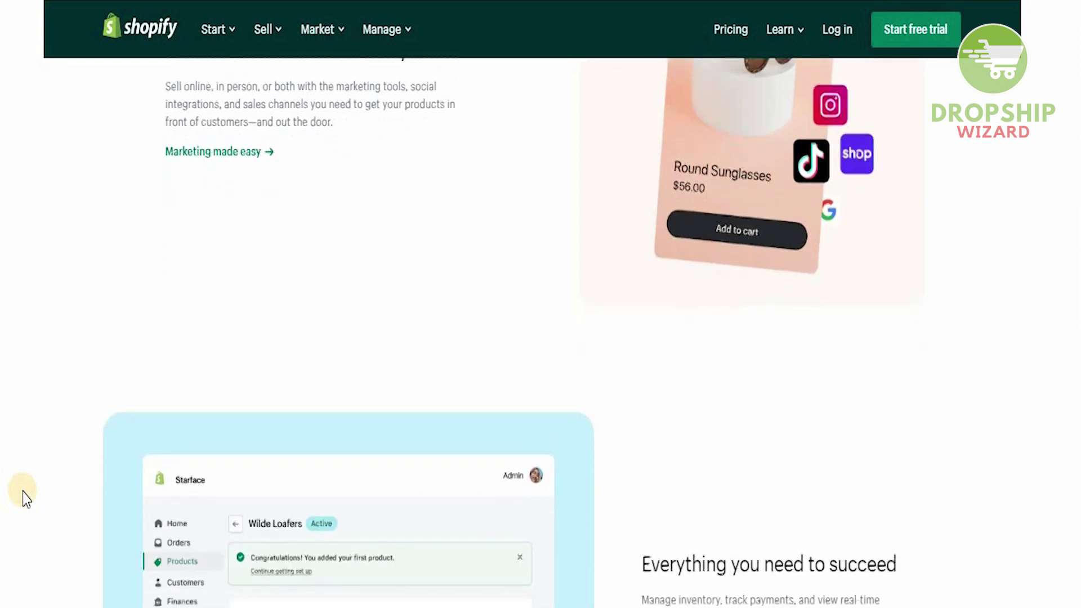
{"action": "scroll", "coordinate": [25, 499], "scroll_direction": "down", "scroll_amount": 3}
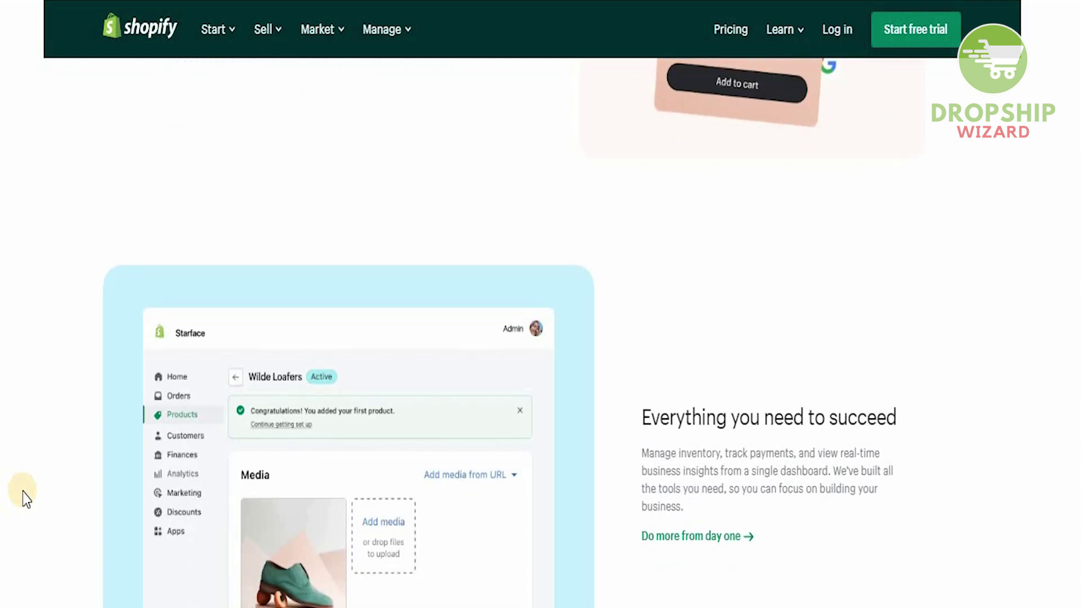
{"action": "scroll", "coordinate": [25, 498], "scroll_direction": "down", "scroll_amount": 4}
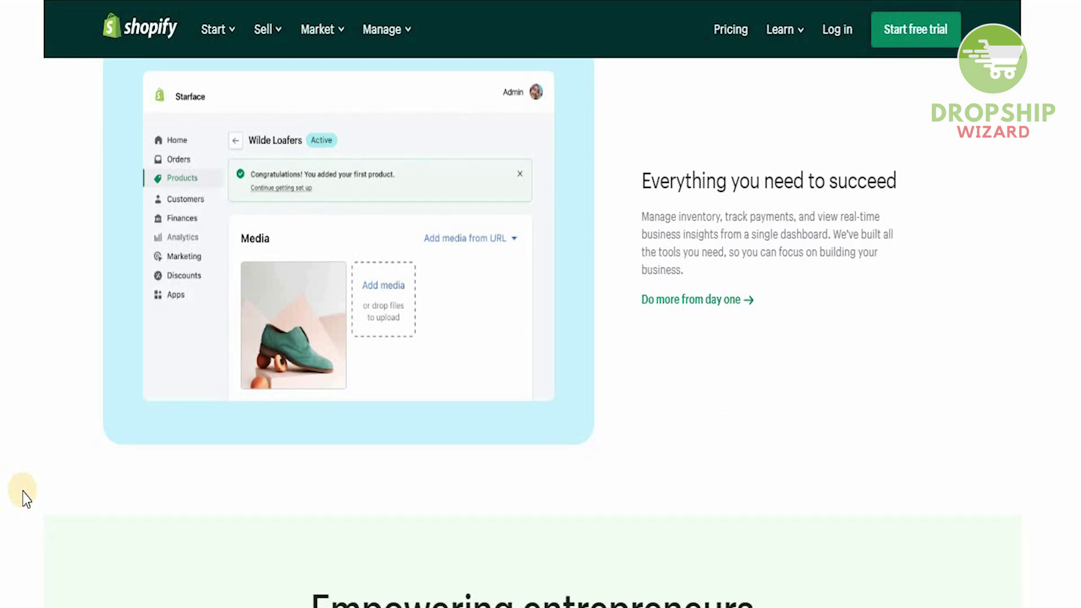
{"action": "scroll", "coordinate": [25, 498], "scroll_direction": "down", "scroll_amount": 1}
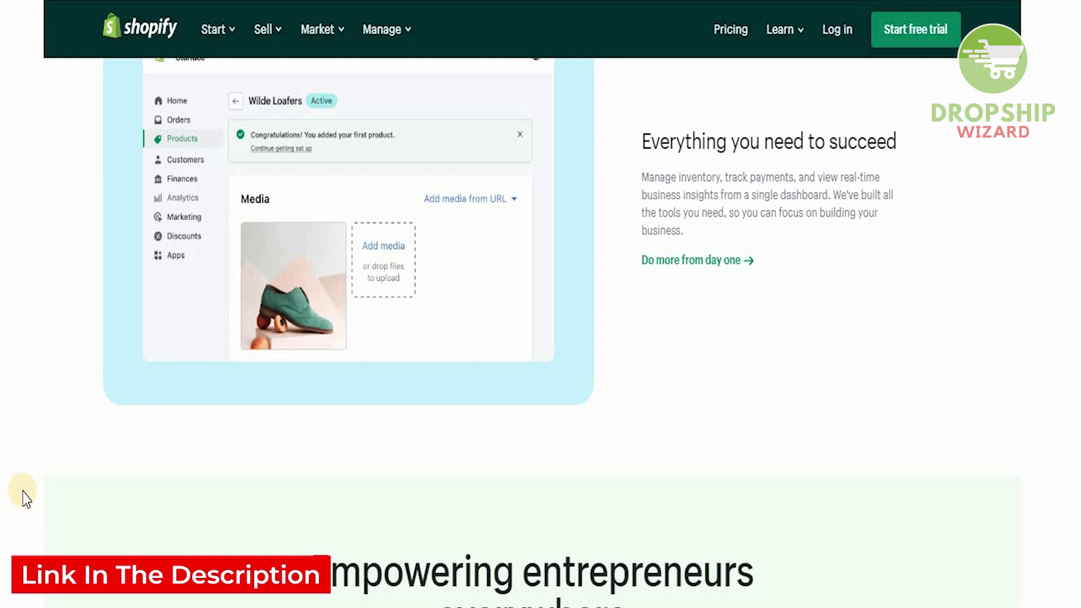
Start the free trial and answer the setup questions with "I'm just starting", "An online store" and "Digital products"
{"action": "left_click", "coordinate": [937, 51]}
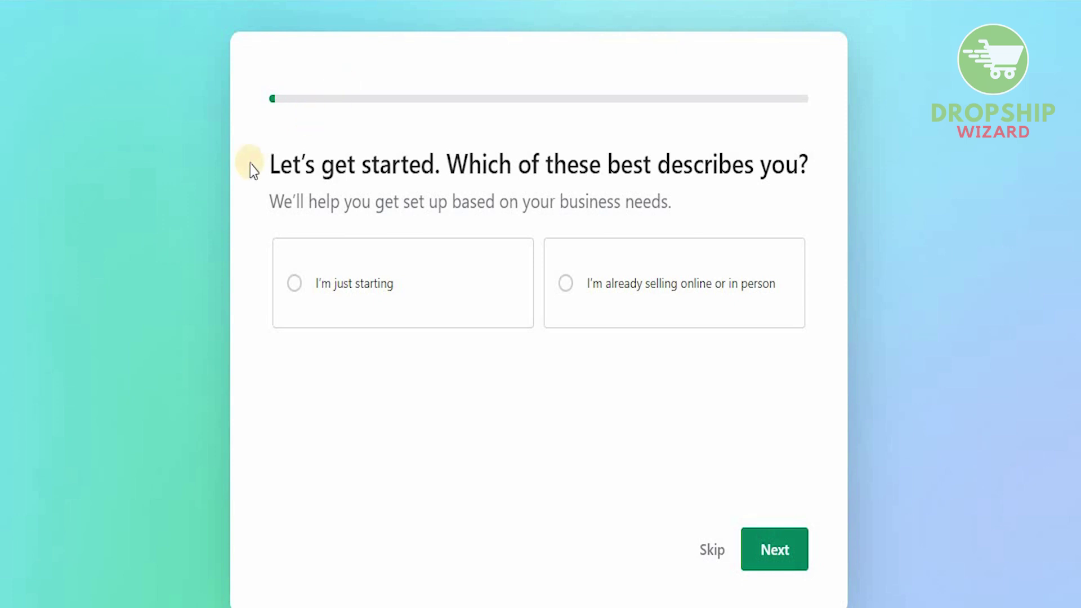
{"action": "left_click", "coordinate": [391, 279]}
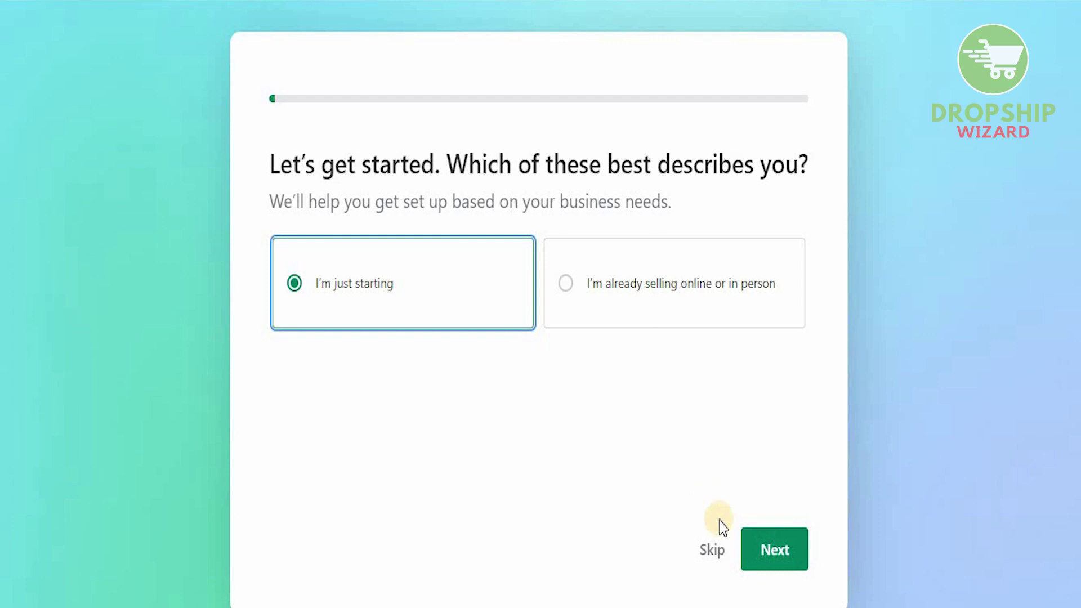
{"action": "left_click", "coordinate": [769, 554]}
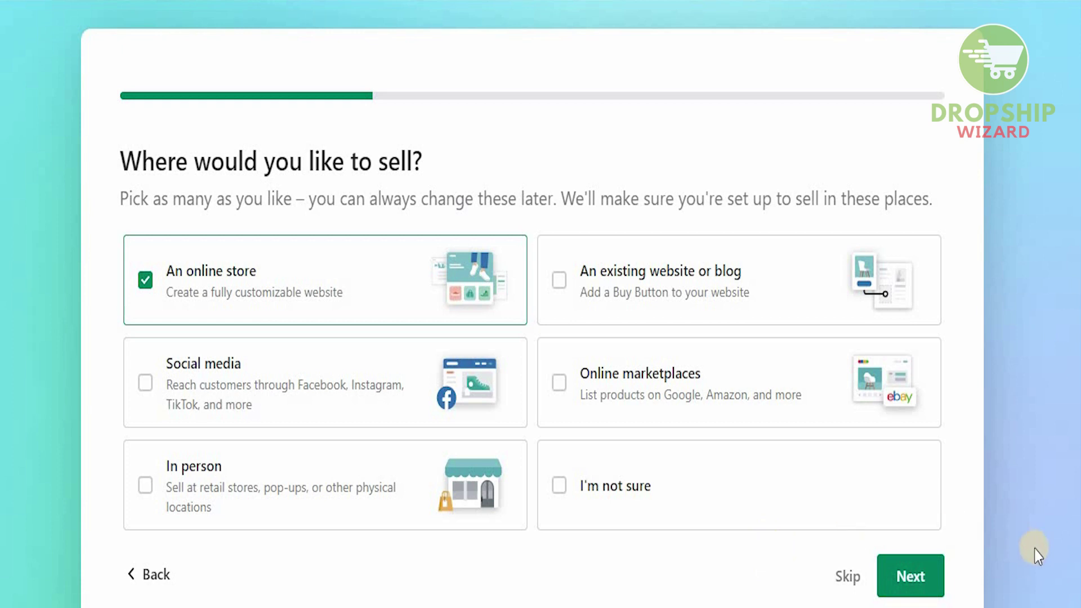
{"action": "left_click", "coordinate": [924, 581]}
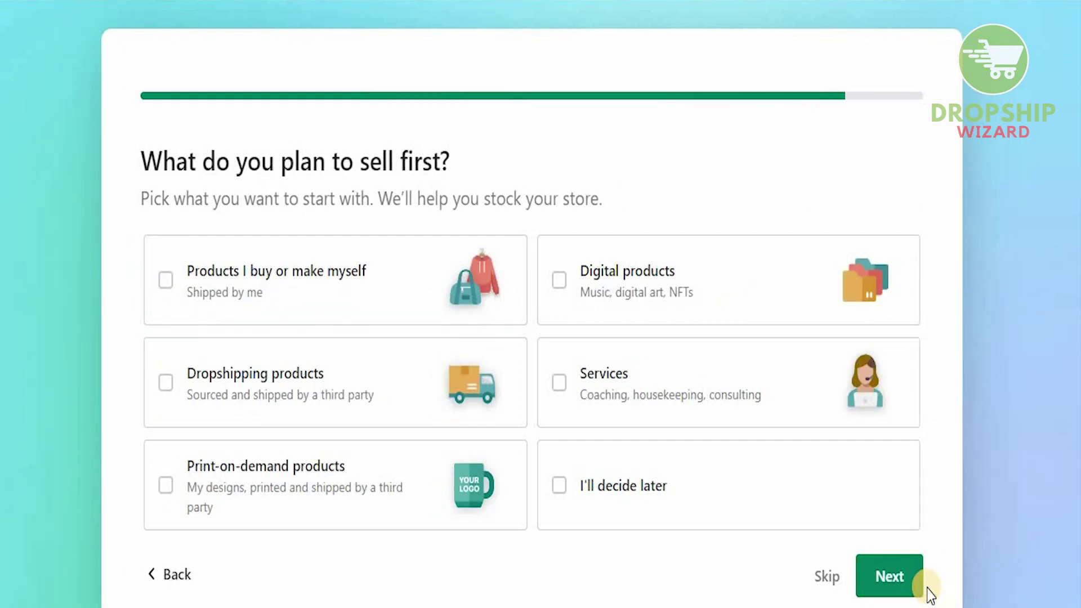
{"action": "left_click", "coordinate": [627, 309]}
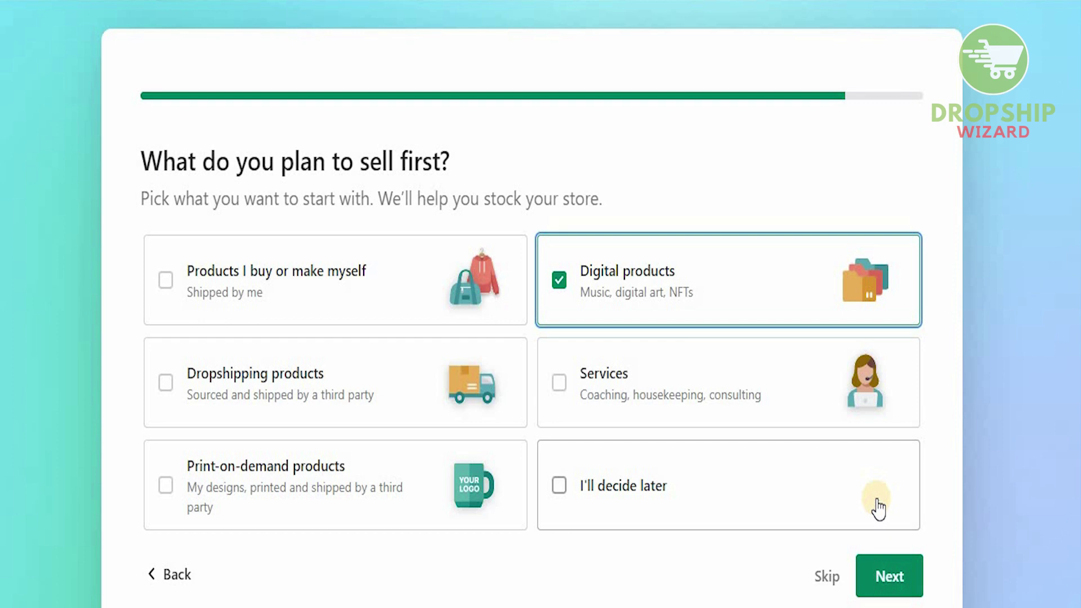
{"action": "left_click", "coordinate": [885, 574]}
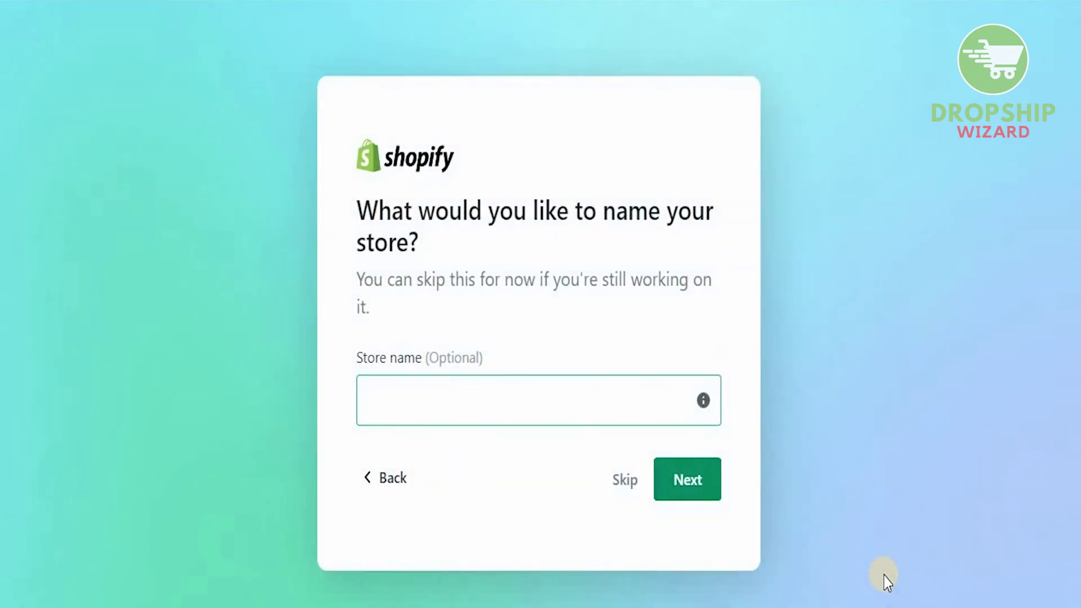
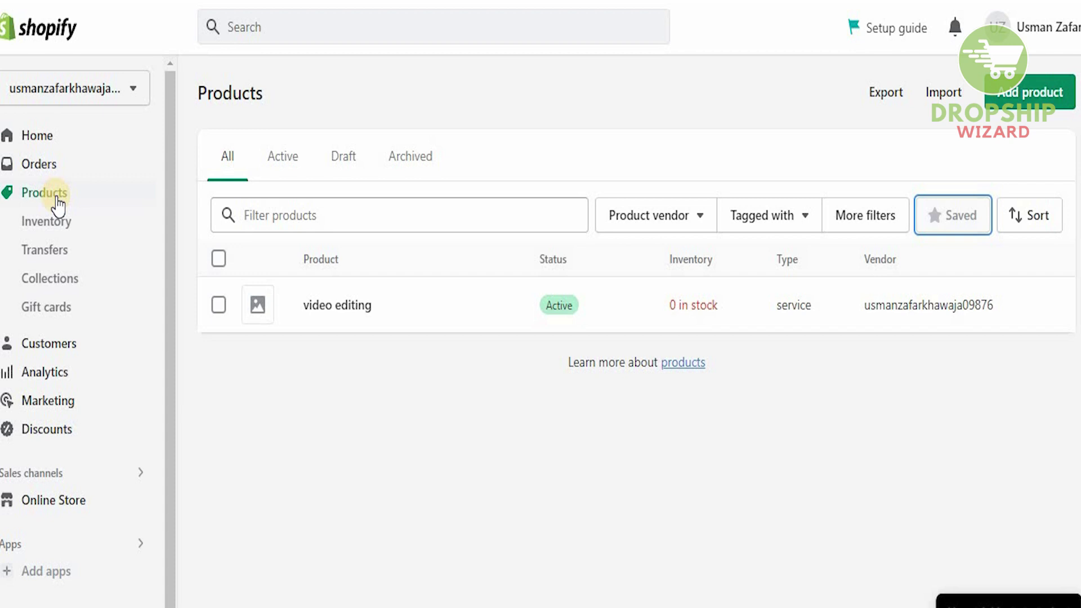
Add a new product titled "remix song" with the description "one song remix" and the status Active
{"action": "left_click", "coordinate": [1026, 106]}
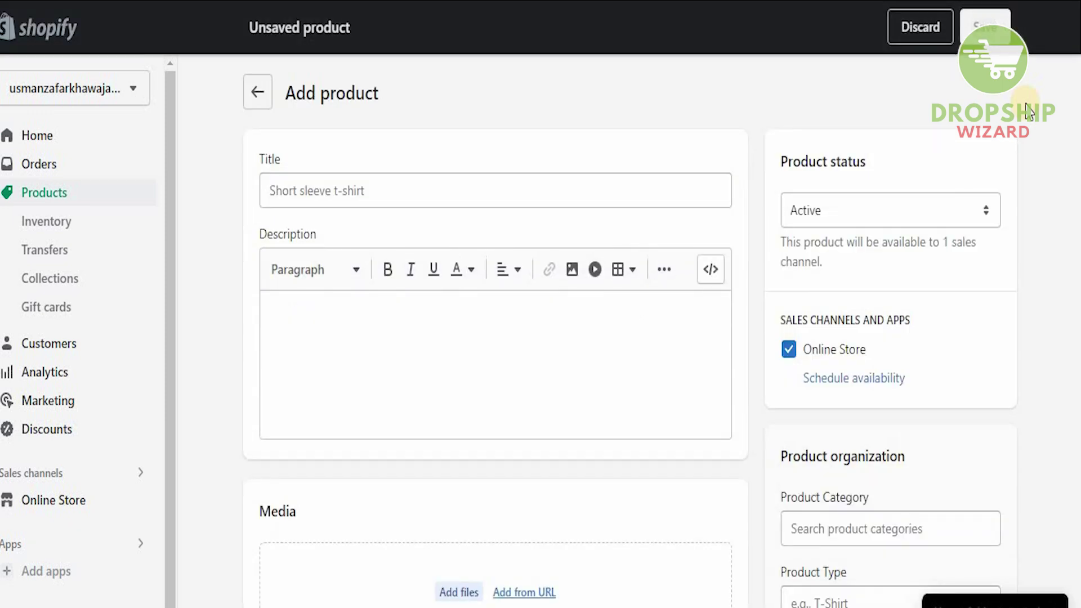
{"action": "left_click", "coordinate": [438, 188]}
{"action": "type", "text": "remi"}
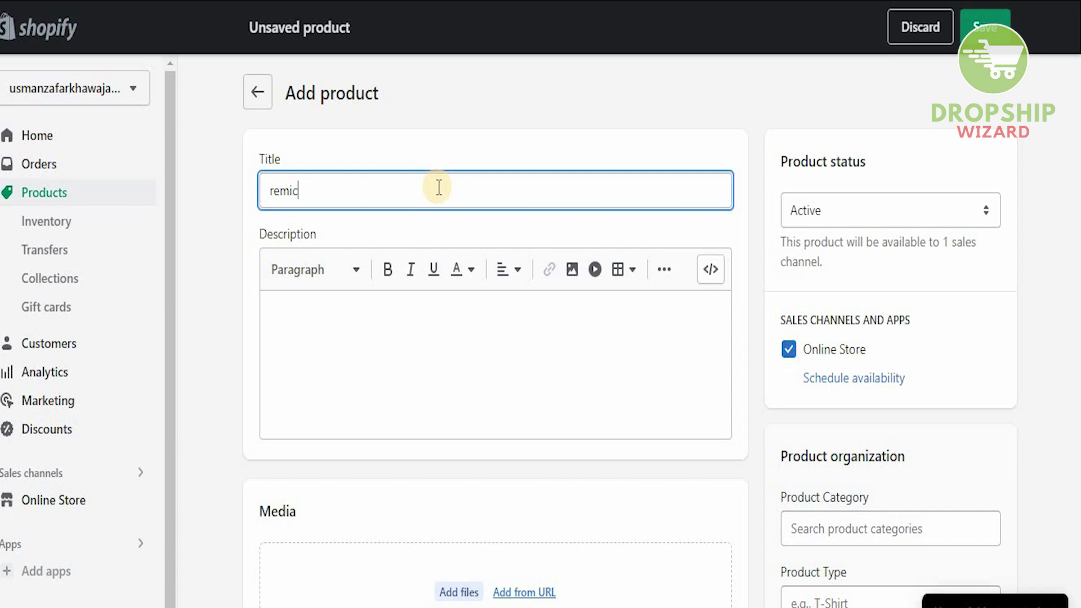
{"action": "type", "text": "x song"}
{"action": "left_click", "coordinate": [439, 380]}
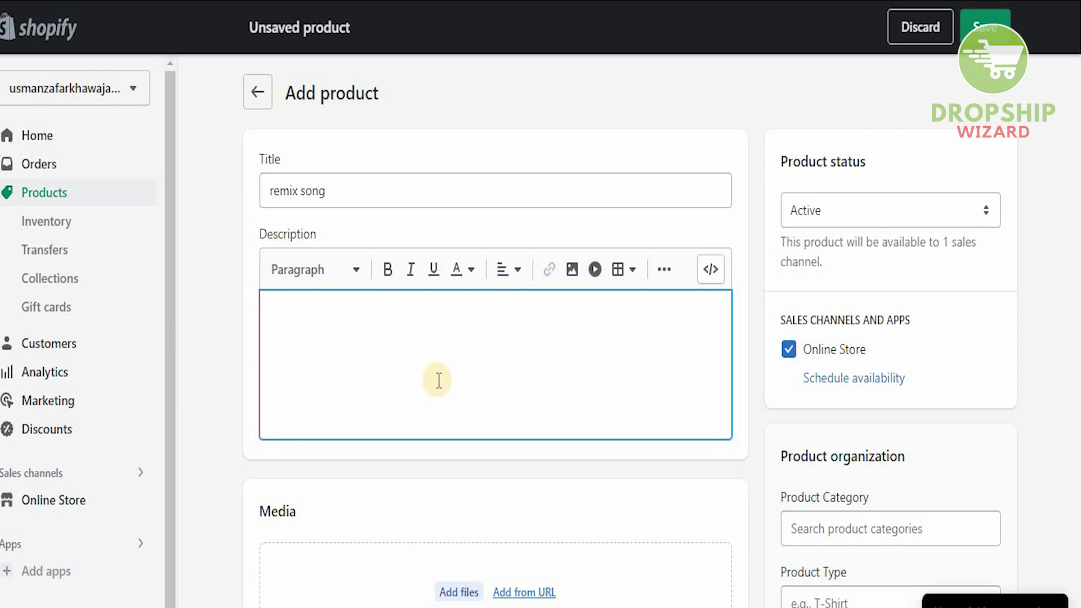
{"action": "type", "text": "one song remix"}
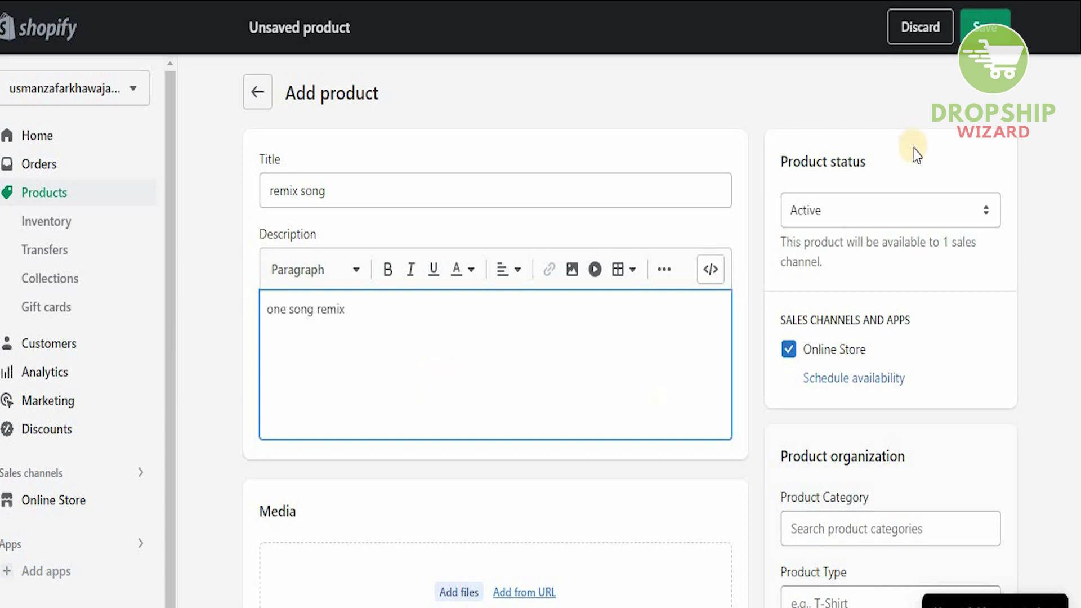
{"action": "left_click", "coordinate": [904, 204]}
{"action": "left_click", "coordinate": [897, 235]}
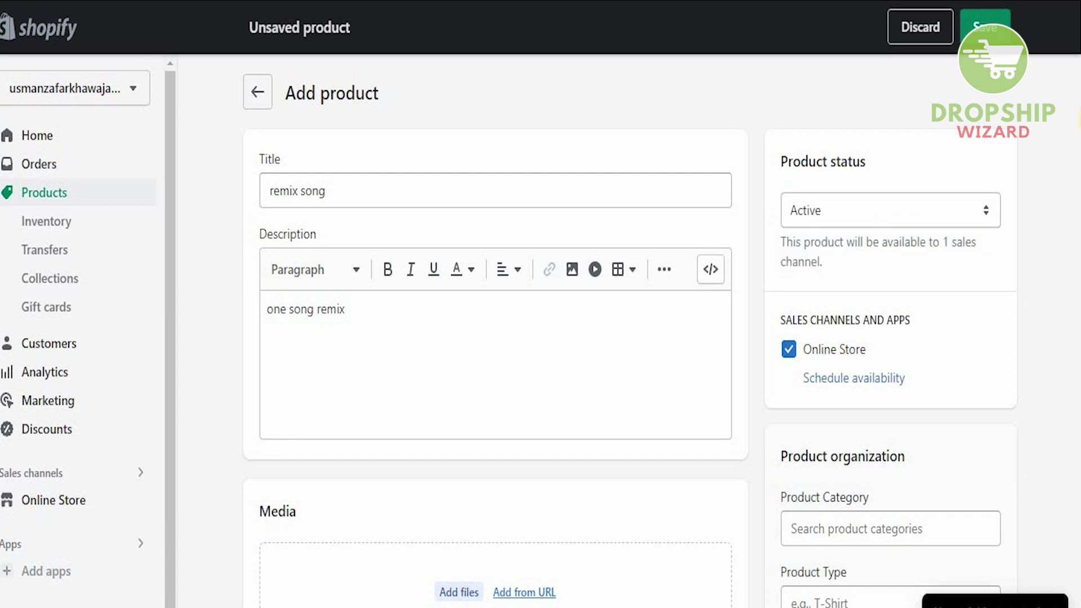
Set the product's price to Rs 1,000 and its compare-at price to Rs 20,000
{"action": "scroll", "coordinate": [662, 330], "scroll_direction": "down", "scroll_amount": 5}
{"action": "scroll", "coordinate": [662, 330], "scroll_direction": "down", "scroll_amount": 1}
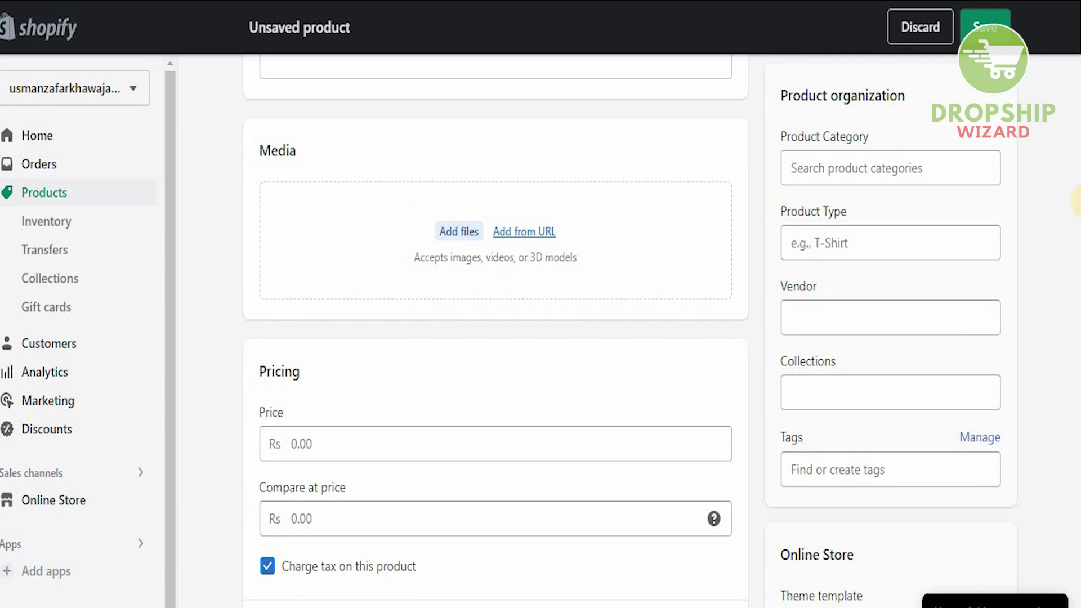
{"action": "left_click", "coordinate": [651, 448]}
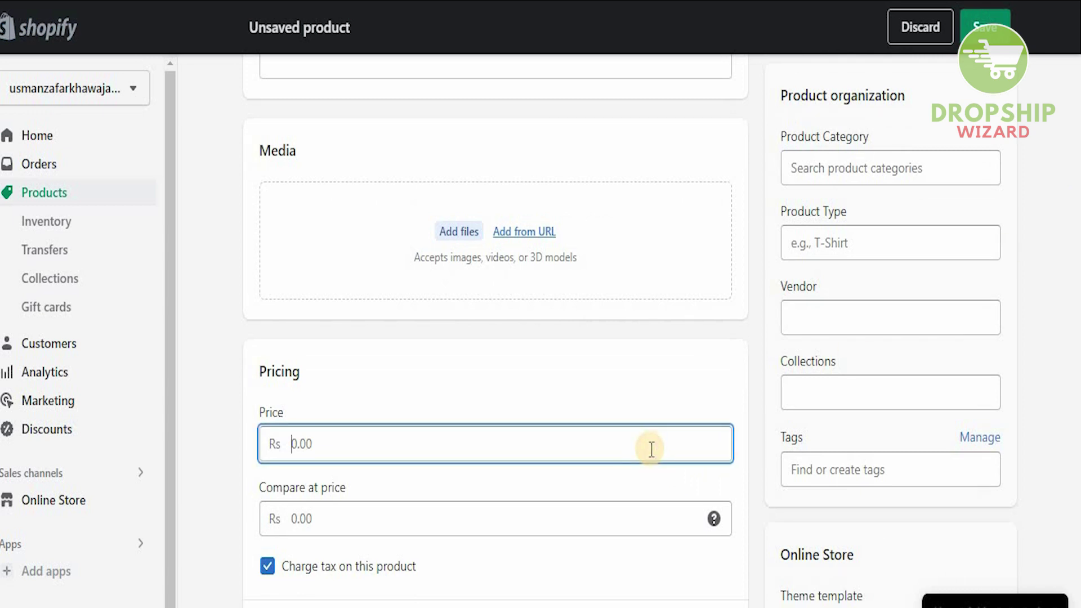
{"action": "type", "text": "1000"}
{"action": "key", "text": "Tab"}
{"action": "type", "text": "10"}
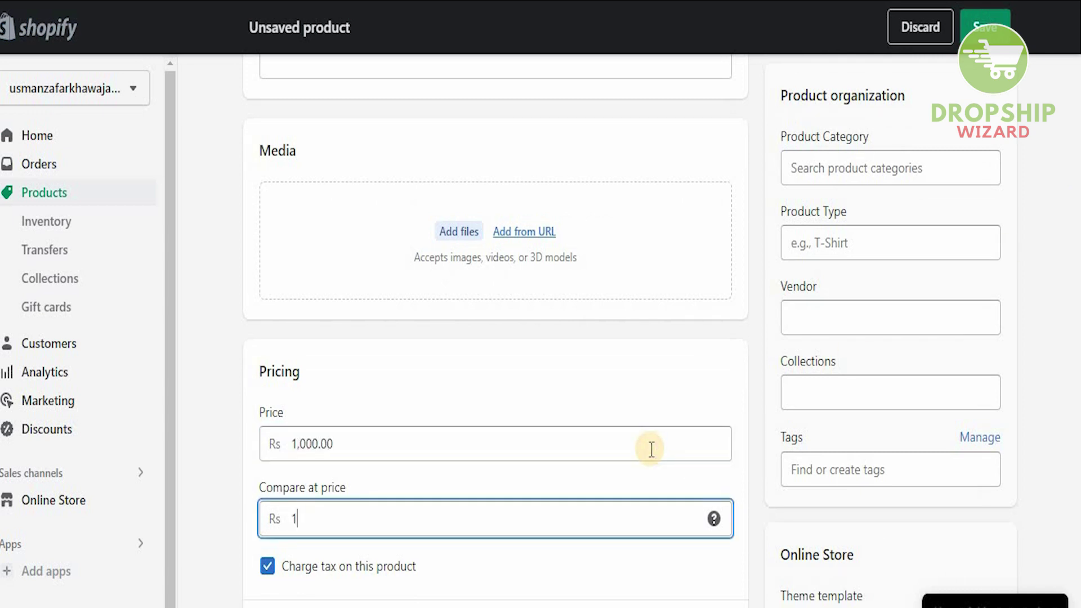
{"action": "key", "text": "BackSpace"}
{"action": "key", "text": "BackSpace"}
{"action": "type", "text": "20000"}
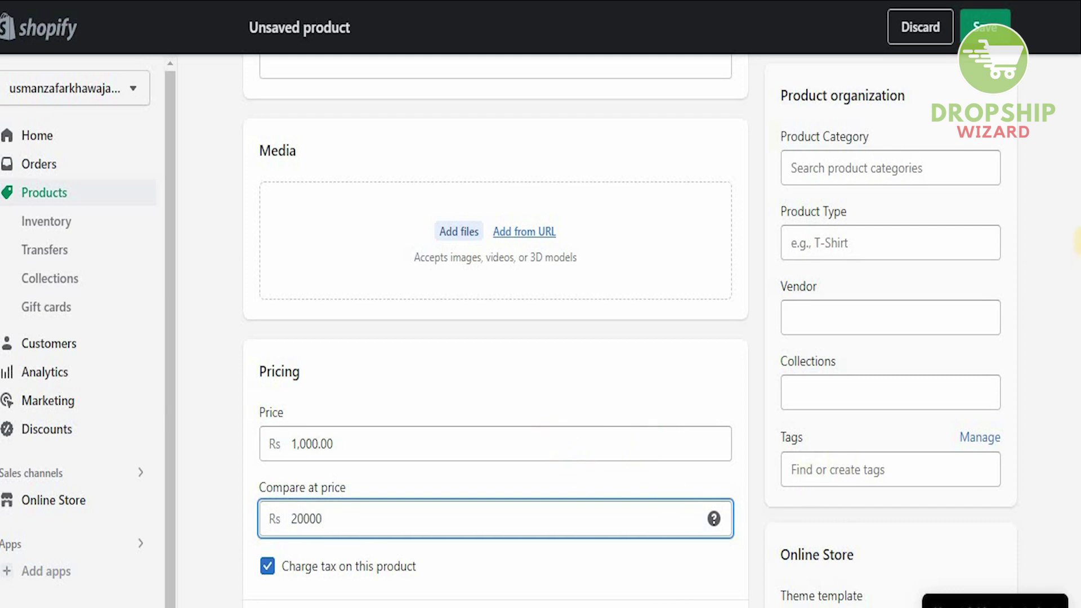
{"action": "scroll", "coordinate": [1078, 236], "scroll_direction": "down", "scroll_amount": 2}
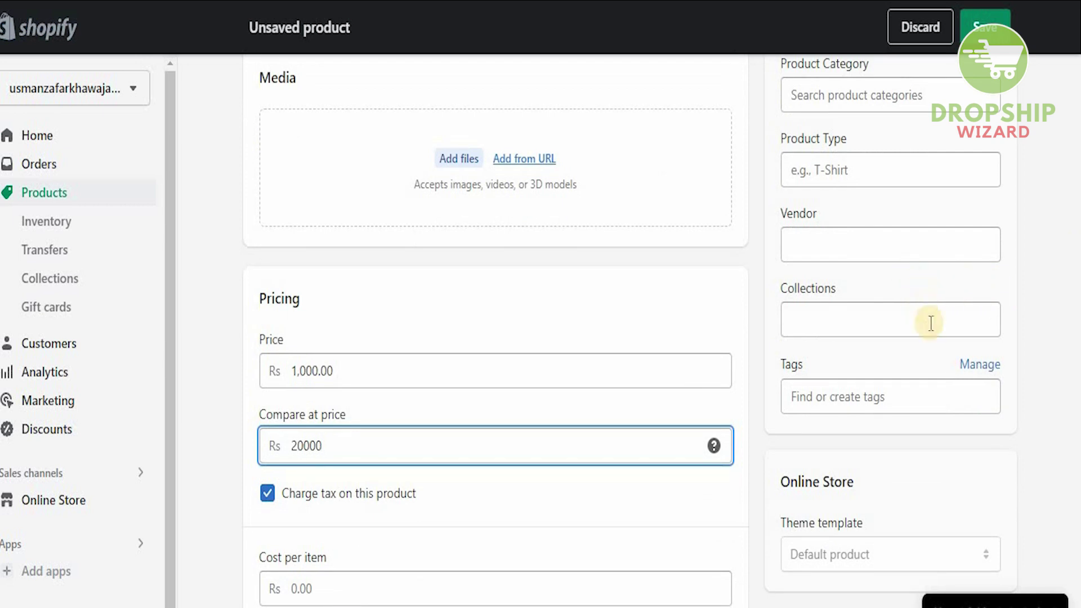
{"action": "key", "text": "Tab"}
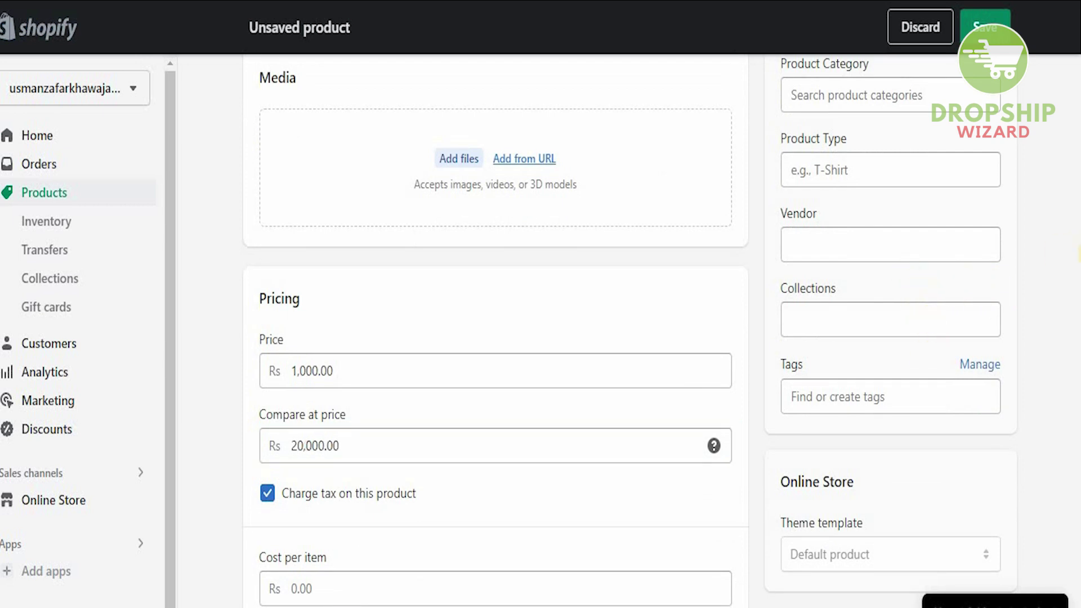
Turn off quantity tracking for the product and unmark it as a physical product
{"action": "scroll", "coordinate": [407, 428], "scroll_direction": "down", "scroll_amount": 5}
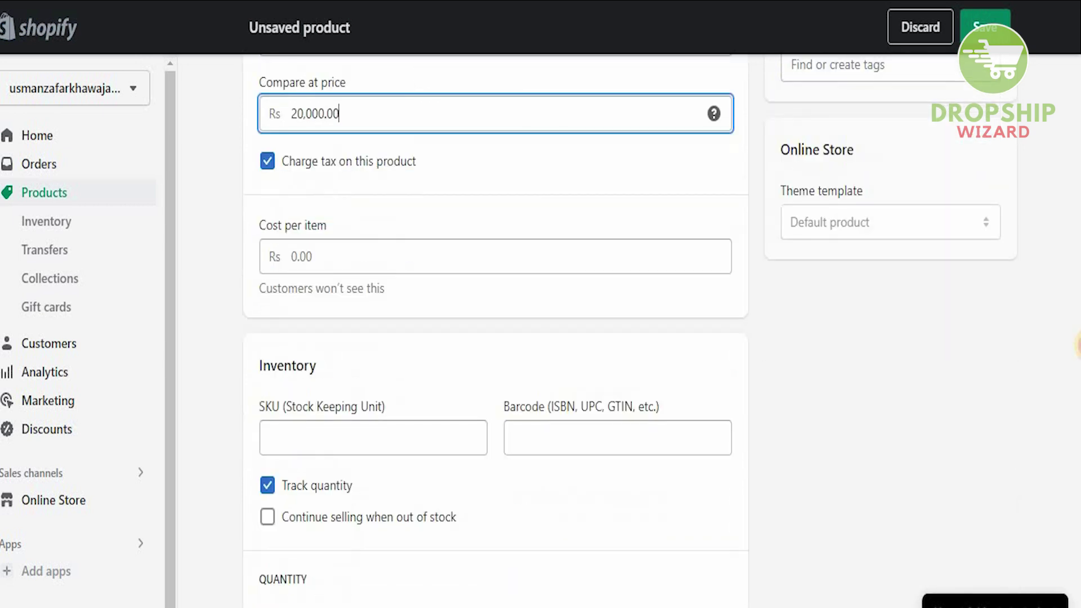
{"action": "left_click", "coordinate": [268, 445]}
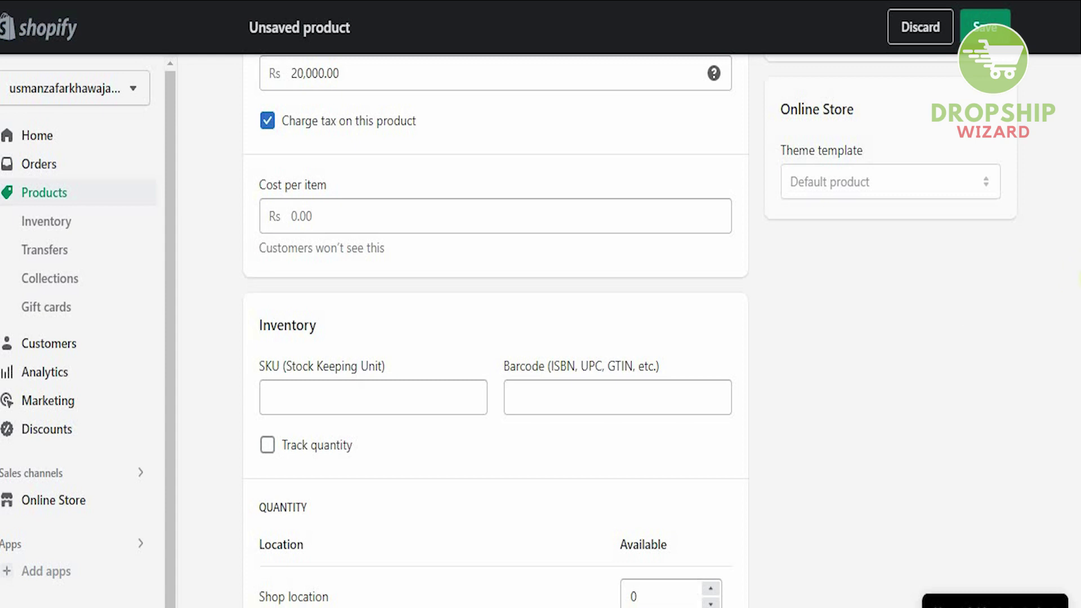
{"action": "scroll", "coordinate": [495, 332], "scroll_direction": "down", "scroll_amount": 3}
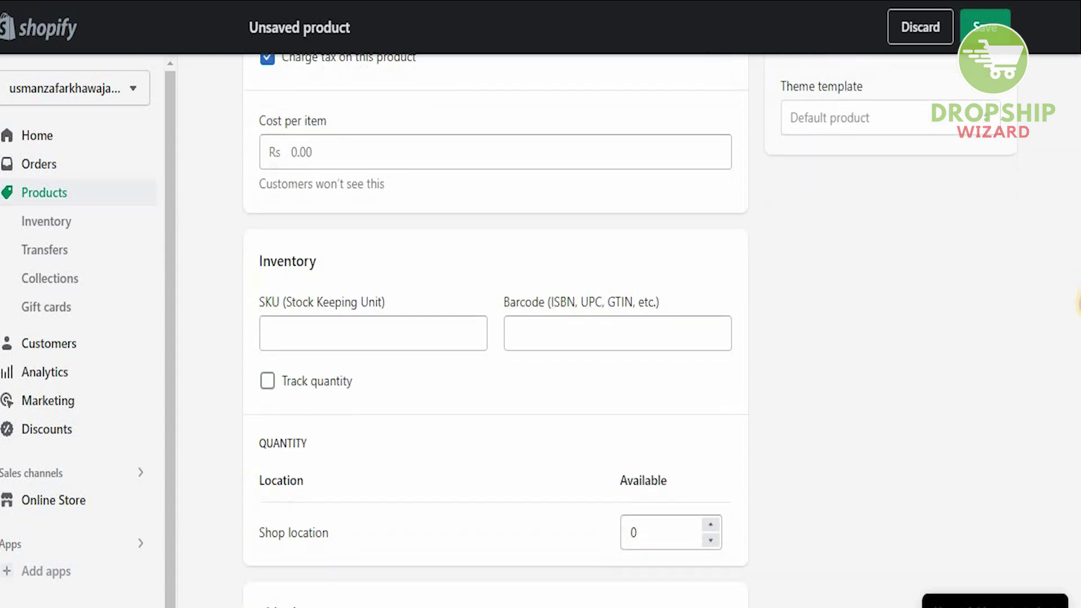
{"action": "scroll", "coordinate": [1074, 349], "scroll_direction": "down", "scroll_amount": 2}
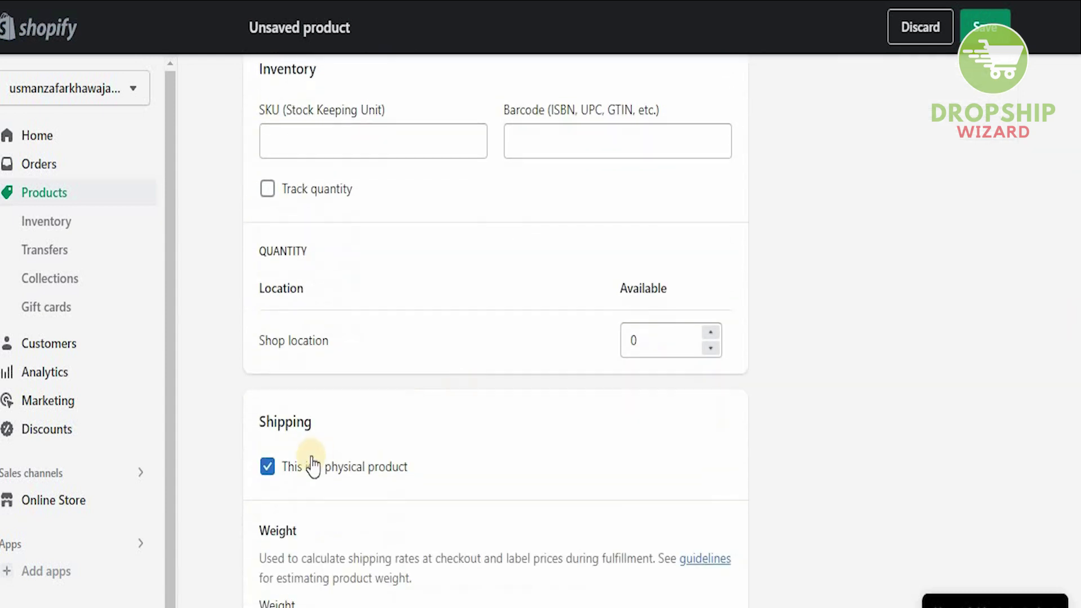
{"action": "left_click", "coordinate": [269, 466]}
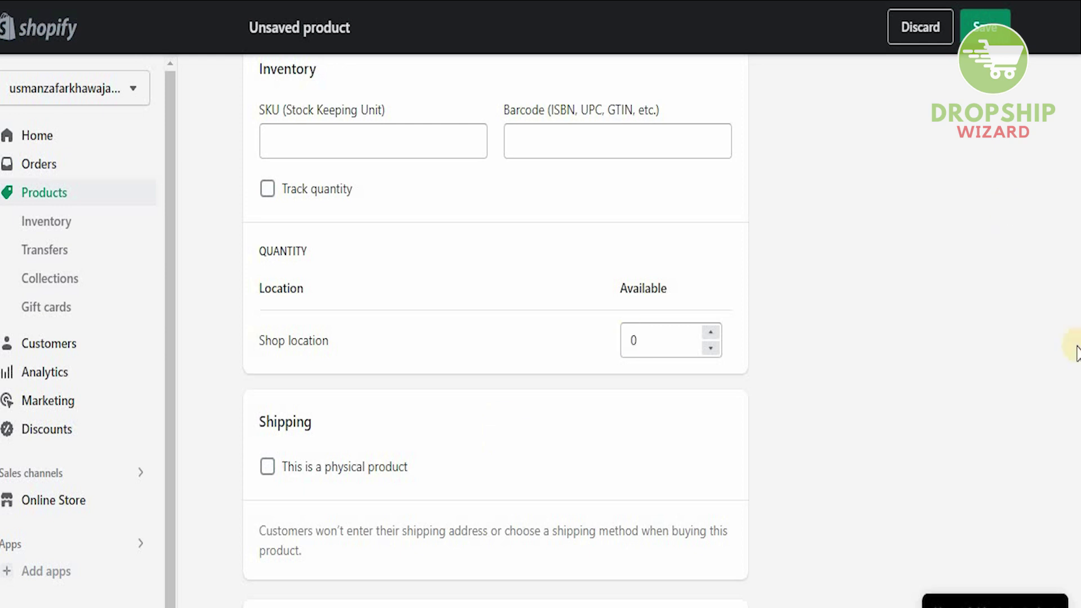
Save the new digital product without adding any size or color options
{"action": "scroll", "coordinate": [1076, 383], "scroll_direction": "down", "scroll_amount": 2}
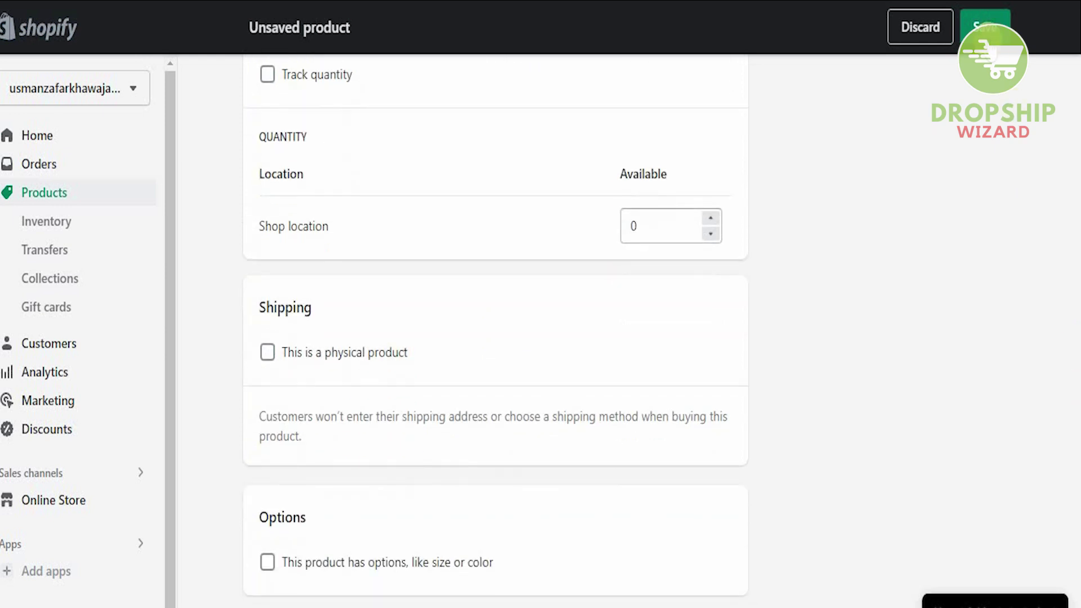
{"action": "left_click", "coordinate": [987, 28]}
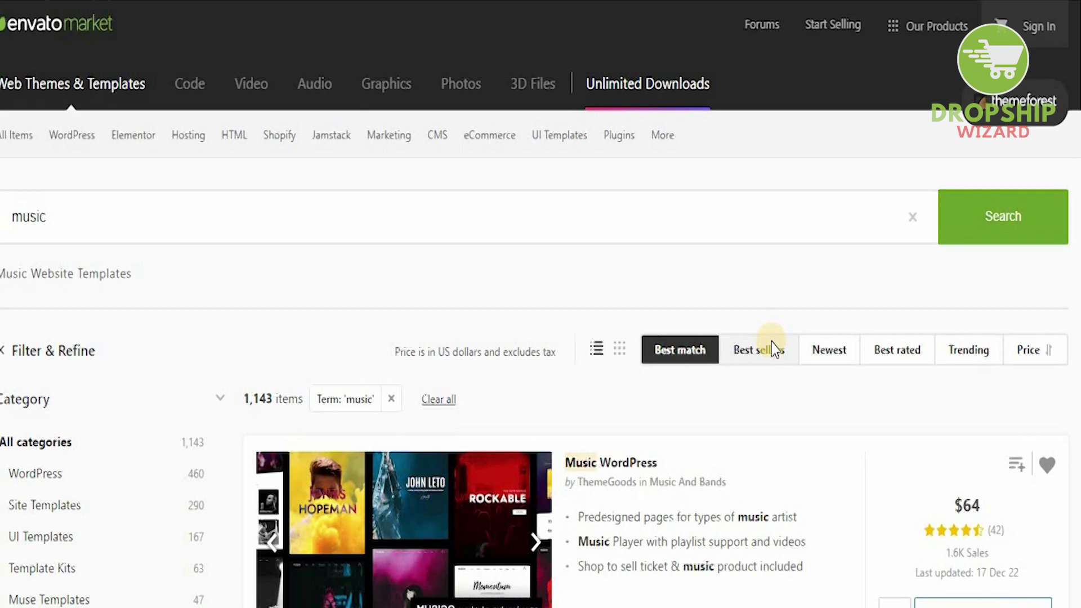
Switch to the ThemeForest results for "music" and open the live preview of the Remix Music Theme
{"action": "scroll", "coordinate": [772, 350], "scroll_direction": "down", "scroll_amount": 4}
{"action": "scroll", "coordinate": [772, 350], "scroll_direction": "down", "scroll_amount": 2}
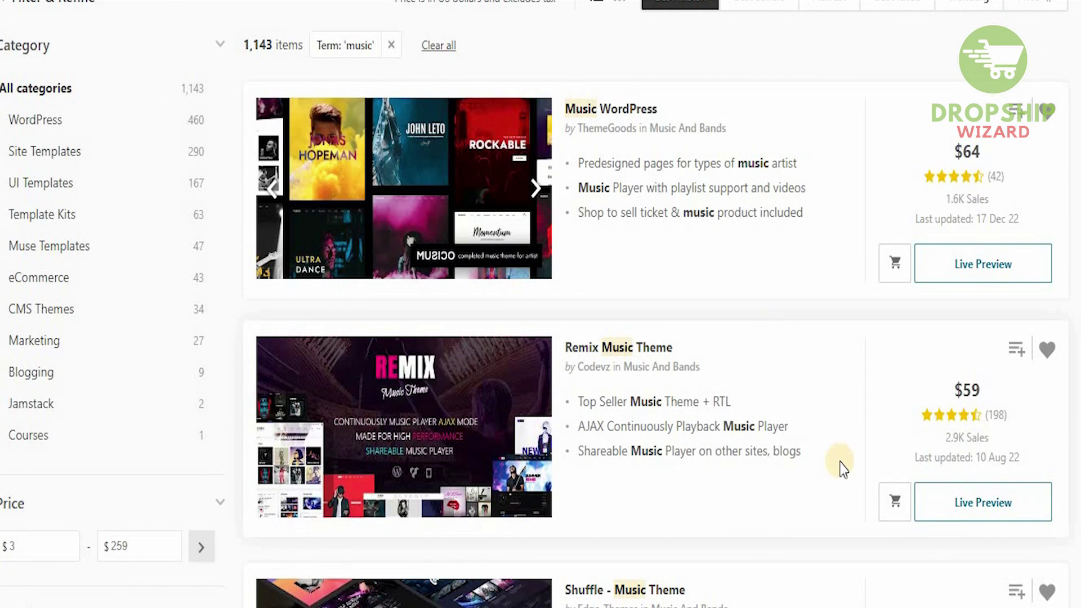
{"action": "left_click", "coordinate": [954, 510]}
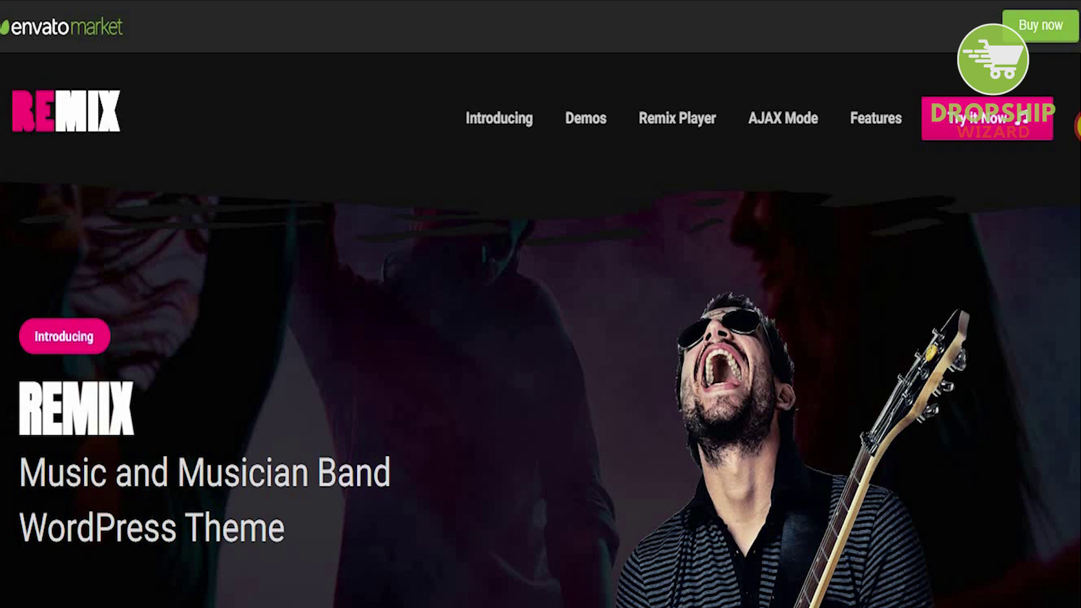
Examine the Remix theme's preview page from the introduction down to its full features list
{"action": "scroll", "coordinate": [1078, 135], "scroll_direction": "down", "scroll_amount": 2}
{"action": "scroll", "coordinate": [1077, 136], "scroll_direction": "down", "scroll_amount": 2}
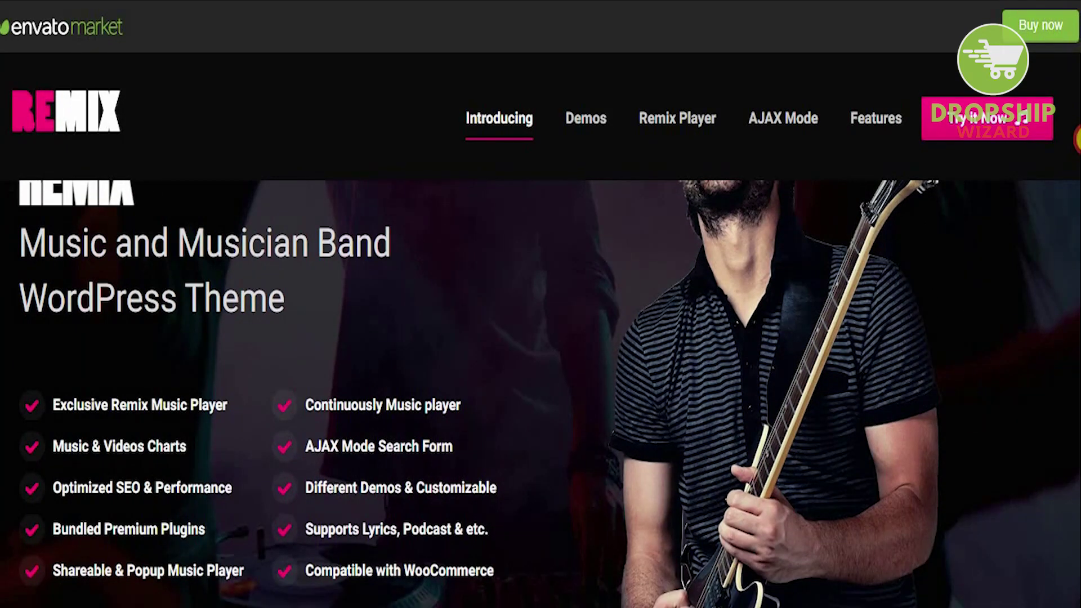
{"action": "scroll", "coordinate": [1078, 141], "scroll_direction": "down", "scroll_amount": 2}
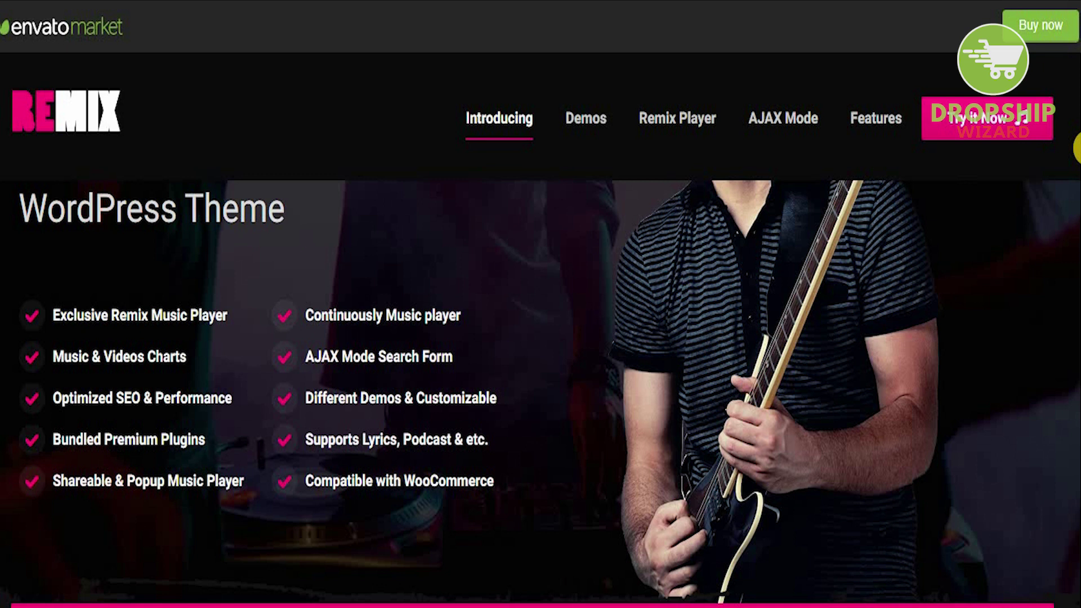
{"action": "scroll", "coordinate": [540, 394], "scroll_direction": "down", "scroll_amount": 3}
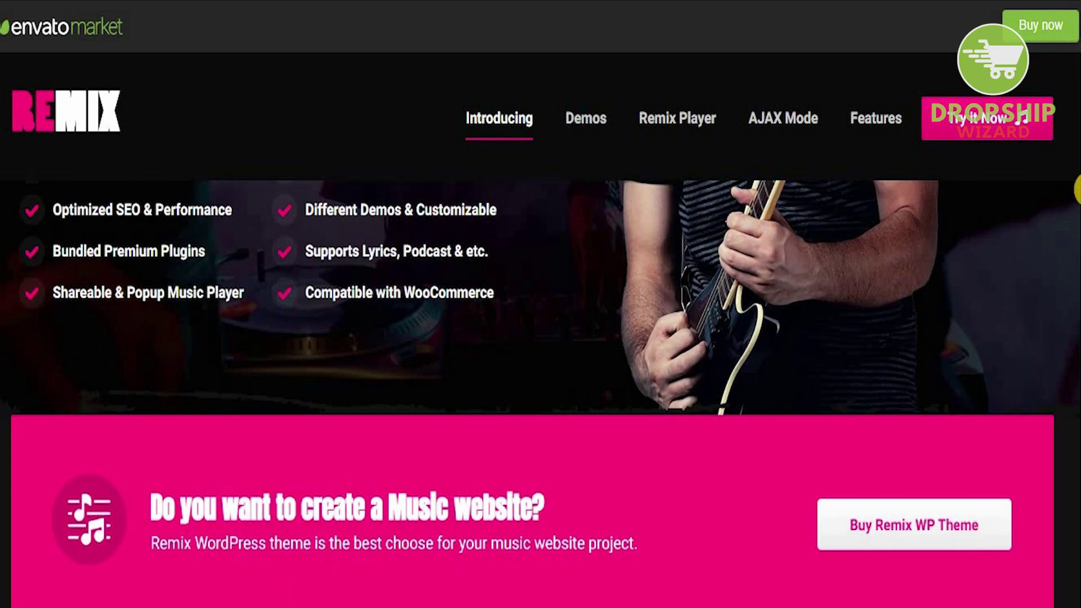
{"action": "scroll", "coordinate": [1076, 191], "scroll_direction": "down", "scroll_amount": 8}
{"action": "left_click_drag", "start_coordinate": [1076, 273], "coordinate": [1072, 526]}
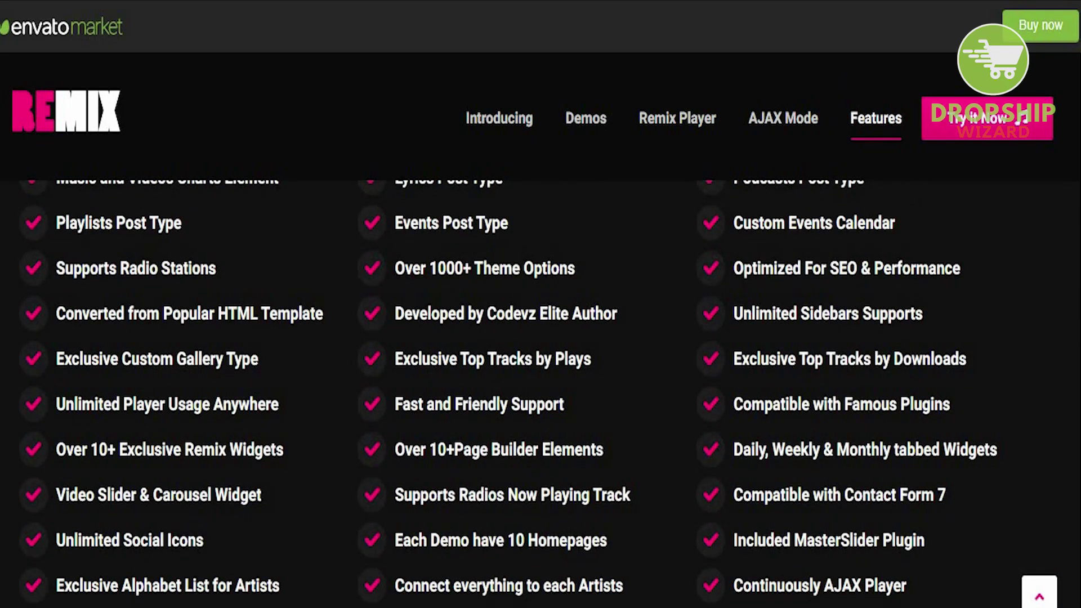